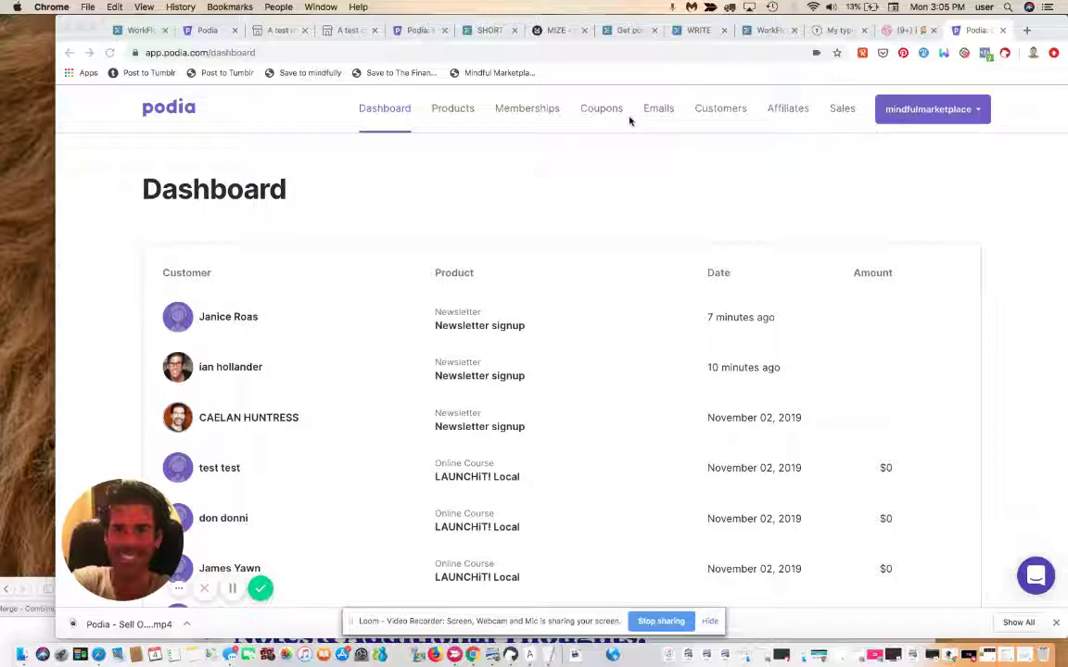
- Start a new coupon in the store's coupons section with the code STOREWIDE CM
{"action": "left_click", "coordinate": [602, 109]}
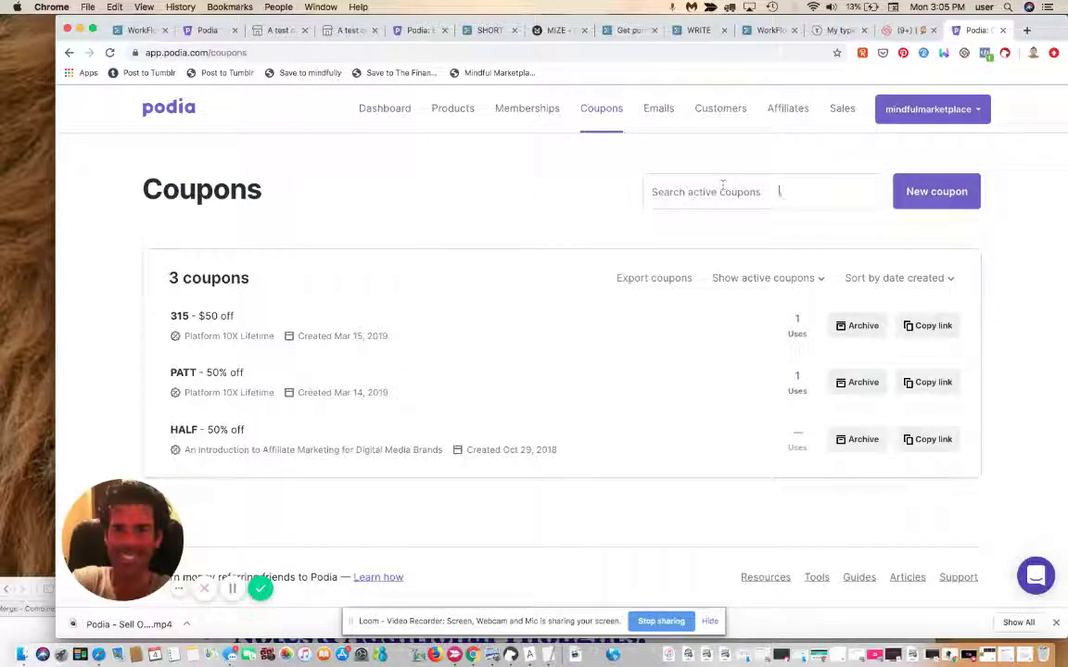
{"action": "left_click", "coordinate": [926, 192]}
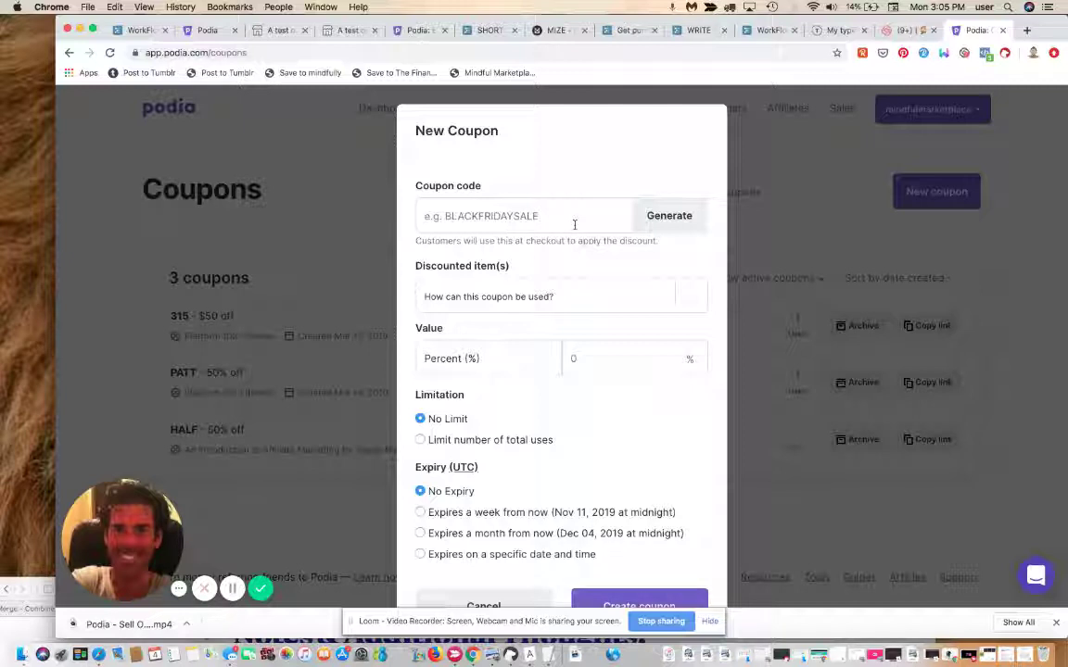
{"action": "left_click", "coordinate": [574, 224]}
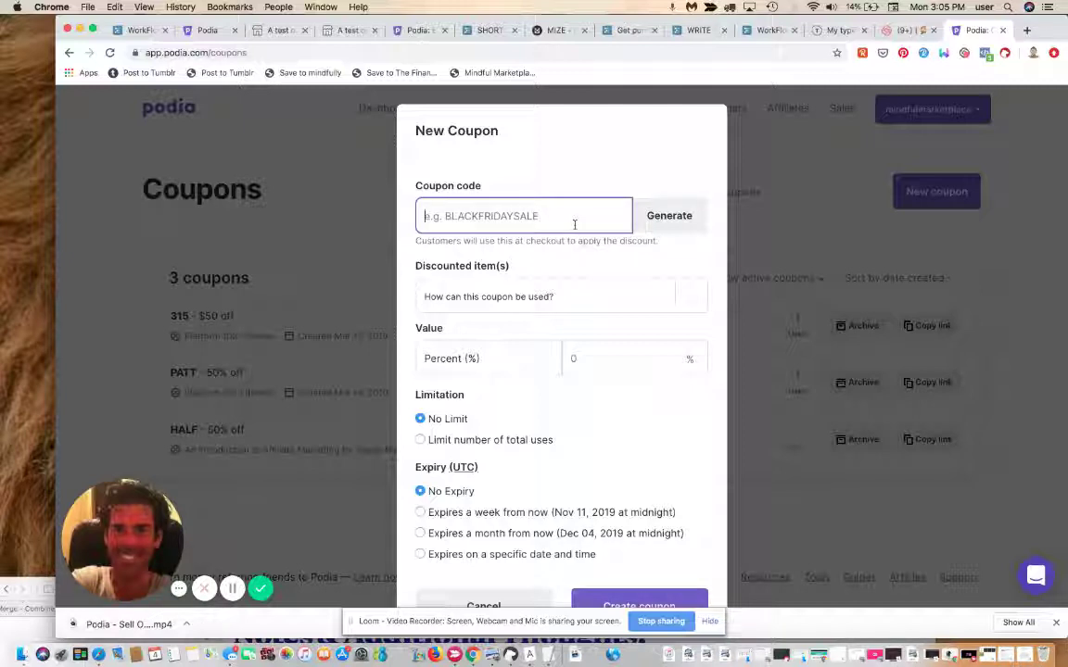
{"action": "type", "text": "SOTE"}
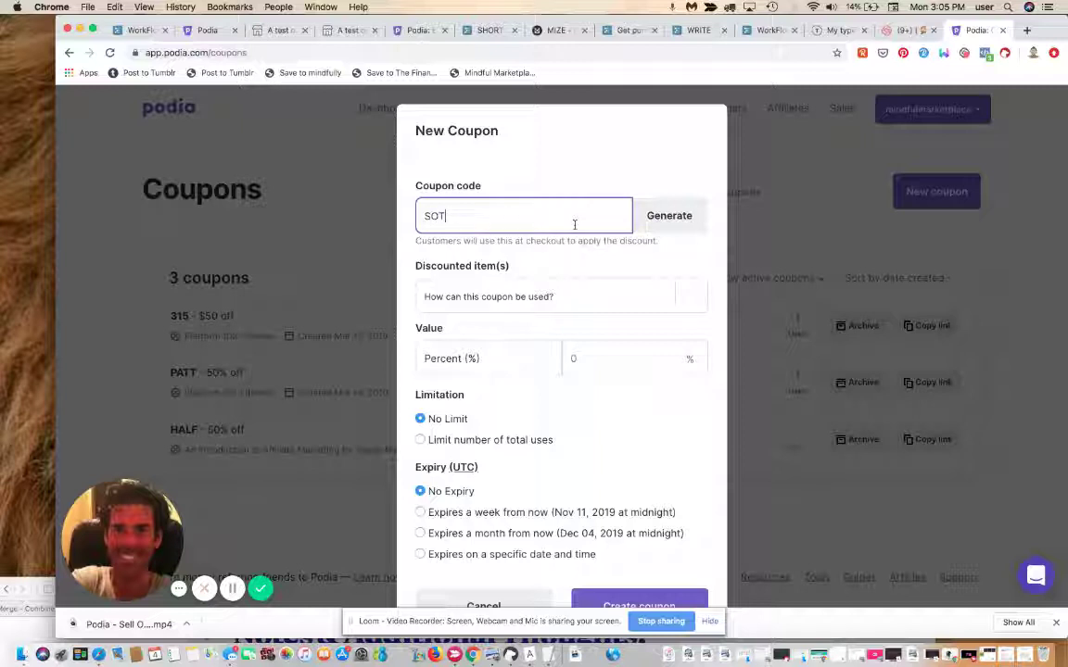
{"action": "key", "text": "BackSpace"}
{"action": "key", "text": "BackSpace"}
{"action": "key", "text": "BackSpace"}
{"action": "type", "text": "TOREWIDE CM"}
- Make the coupon apply storewide and set its value to 20 percent
{"action": "left_click", "coordinate": [567, 299]}
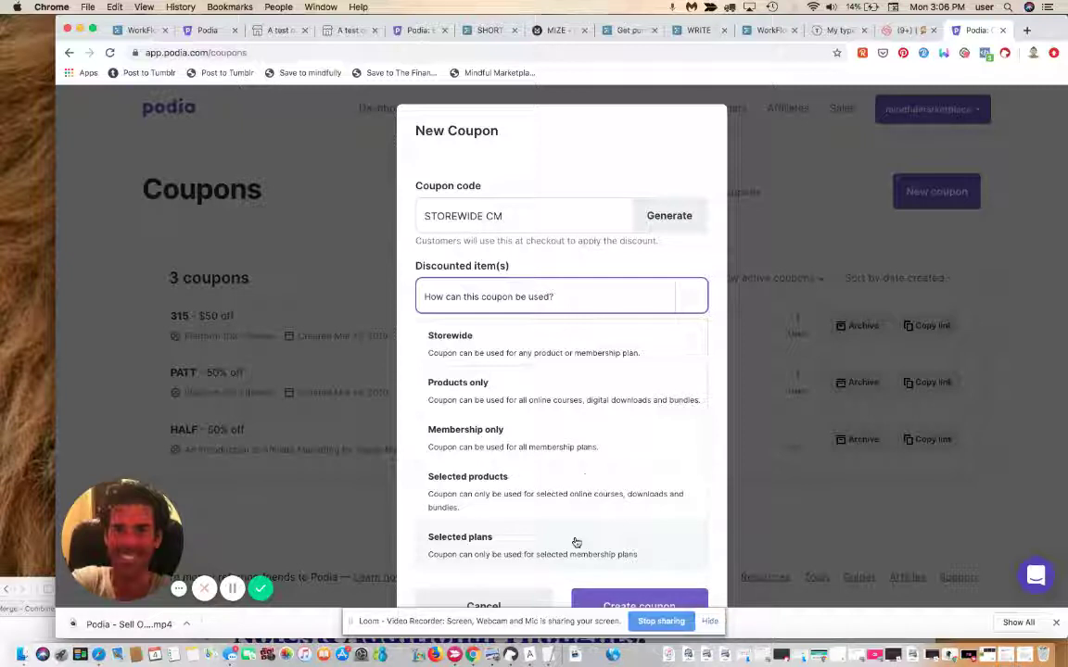
{"action": "left_click", "coordinate": [574, 350]}
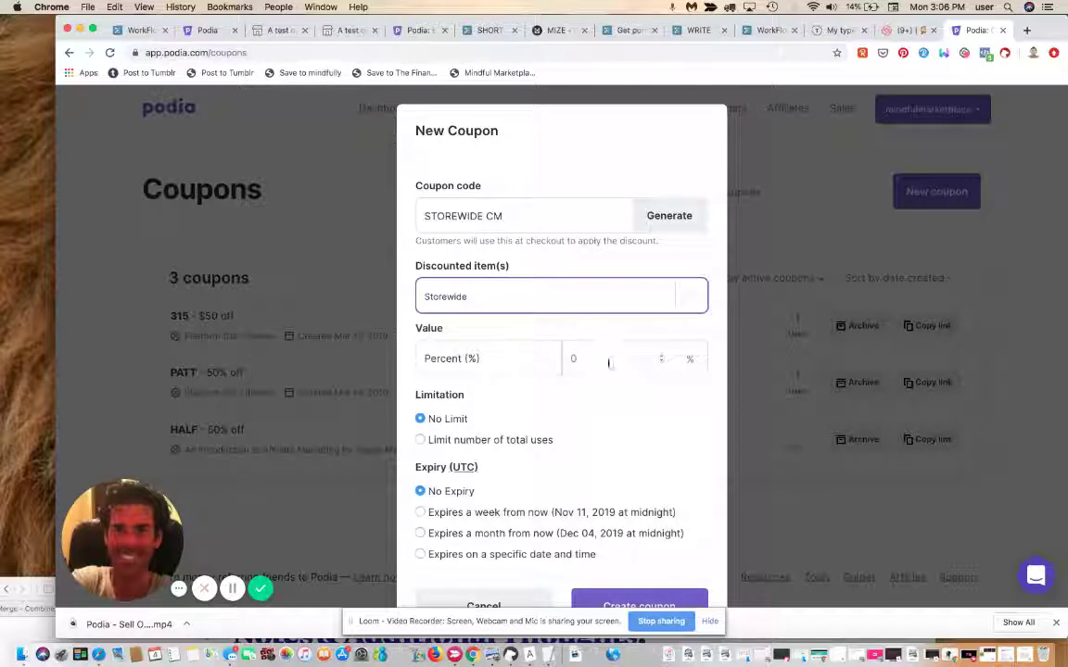
{"action": "left_click", "coordinate": [603, 358]}
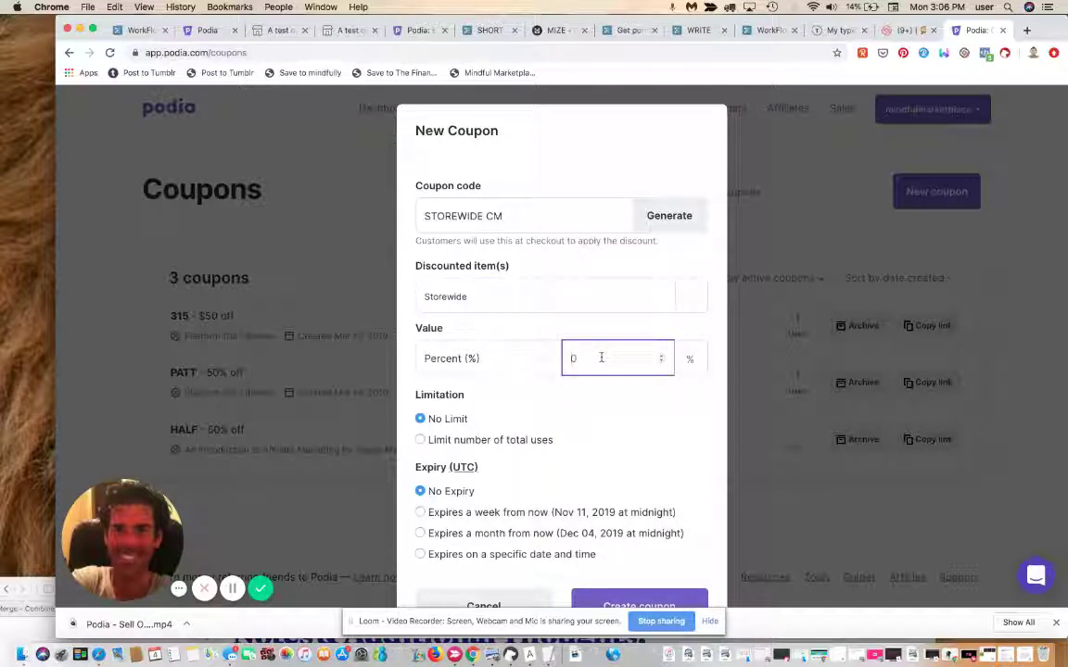
{"action": "type", "text": "20"}
{"action": "left_click", "coordinate": [660, 363]}
{"action": "double_click", "coordinate": [632, 358]}
{"action": "type", "text": "20"}
{"action": "left_click", "coordinate": [691, 359]}
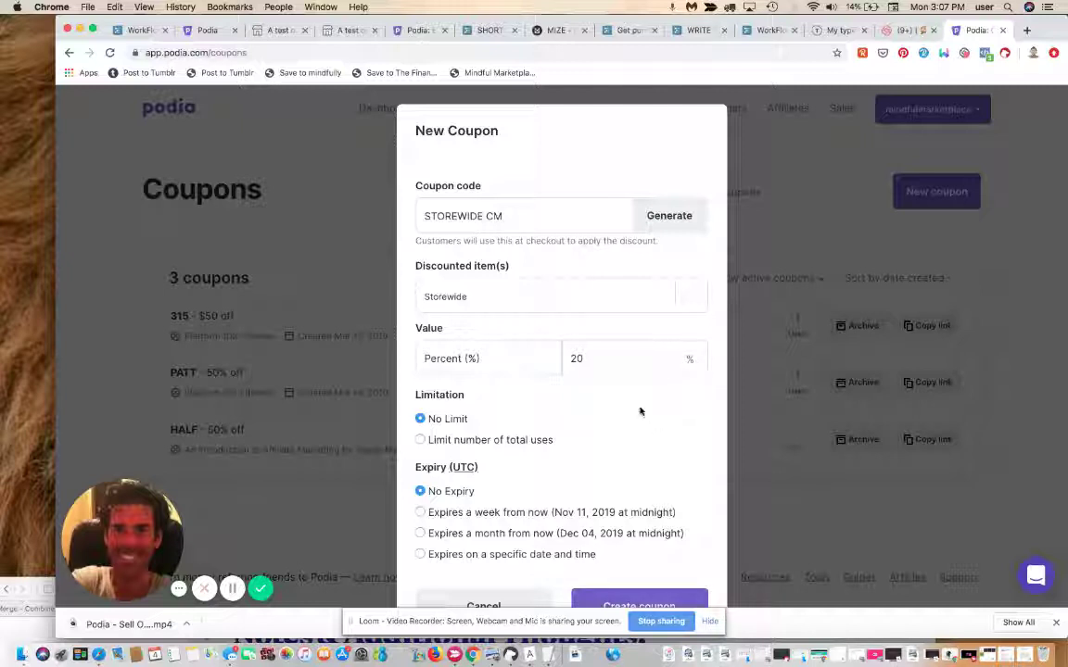
{"action": "left_click", "coordinate": [542, 361]}
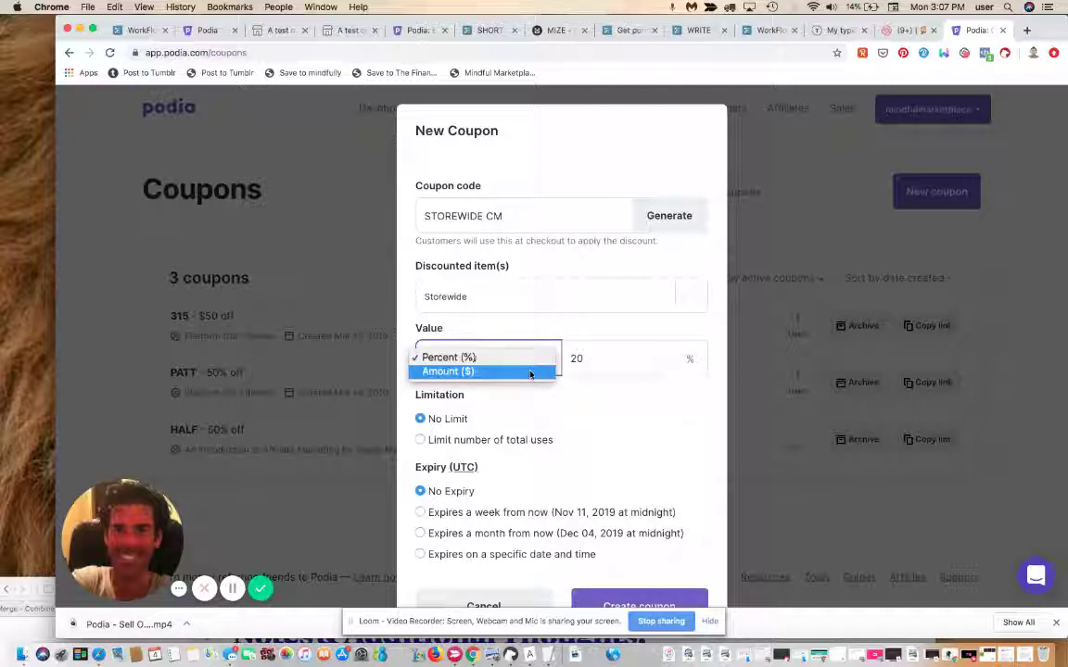
{"action": "left_click", "coordinate": [575, 415]}
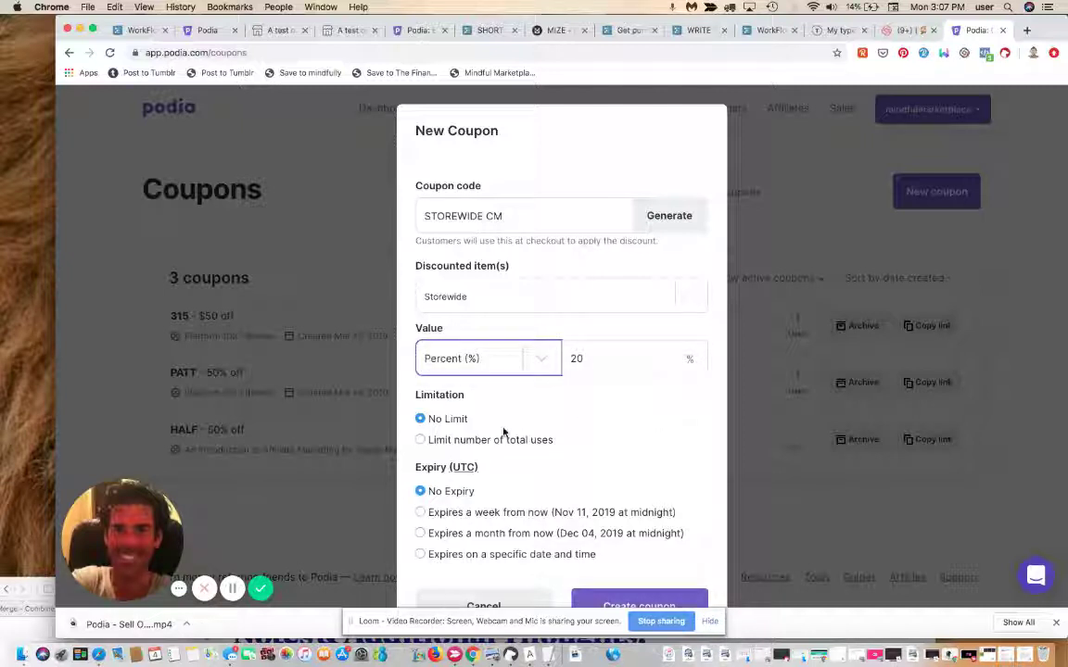
- Limit the coupon's number of total uses to 100
{"action": "left_click", "coordinate": [421, 439]}
{"action": "left_click", "coordinate": [462, 477]}
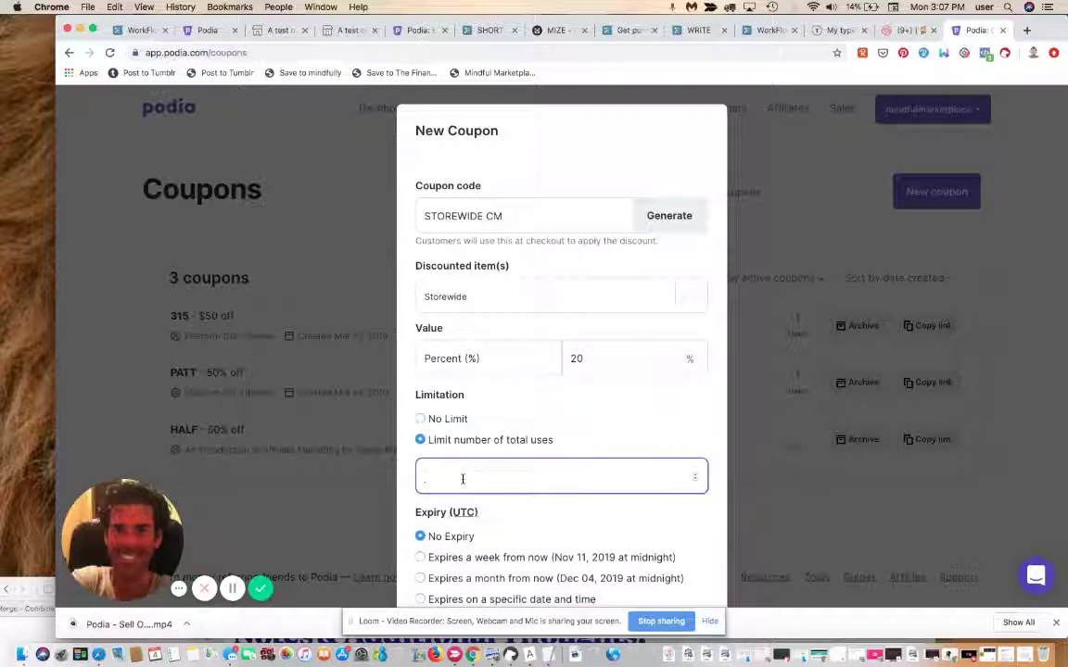
{"action": "type", "text": "100"}
{"action": "left_click", "coordinate": [684, 514]}
- Set the coupon to expire on the specific date December 4, 2019, and create it
{"action": "scroll", "coordinate": [685, 514], "scroll_direction": "down", "scroll_amount": 3}
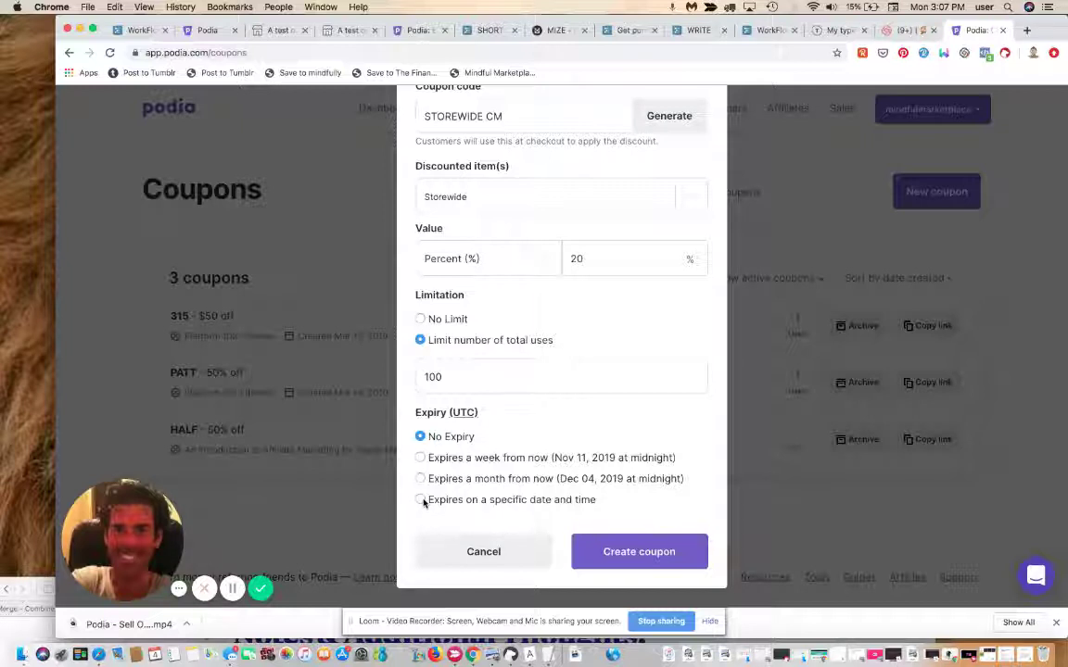
{"action": "left_click", "coordinate": [422, 501]}
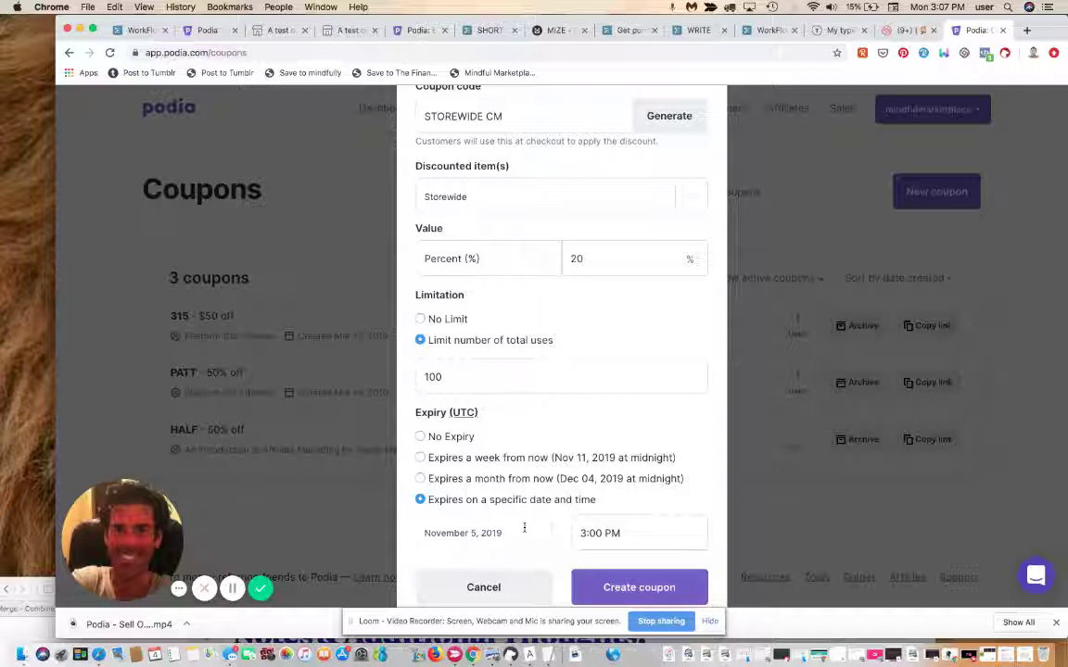
{"action": "left_click", "coordinate": [509, 536]}
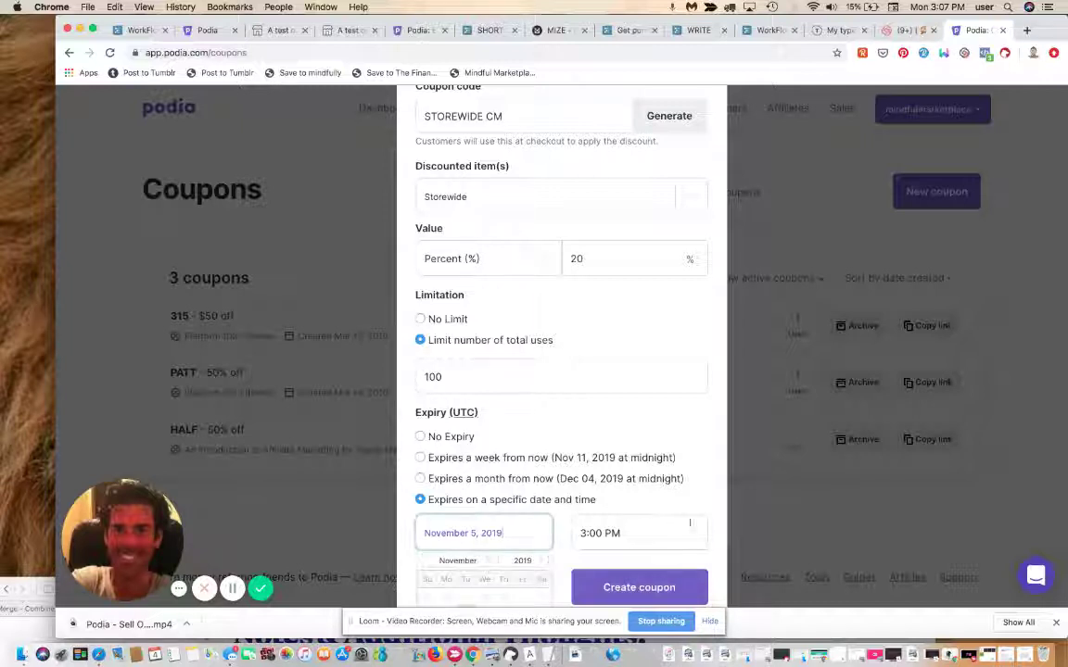
{"action": "left_click", "coordinate": [723, 533]}
{"action": "scroll", "coordinate": [722, 529], "scroll_direction": "down", "scroll_amount": 1}
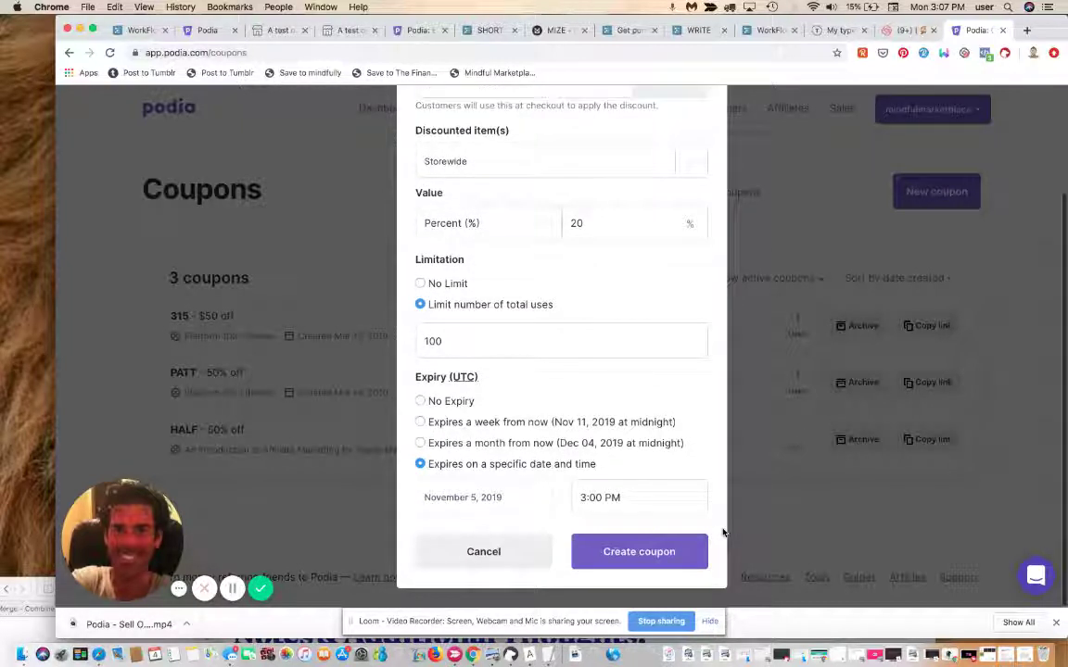
{"action": "left_click", "coordinate": [508, 508]}
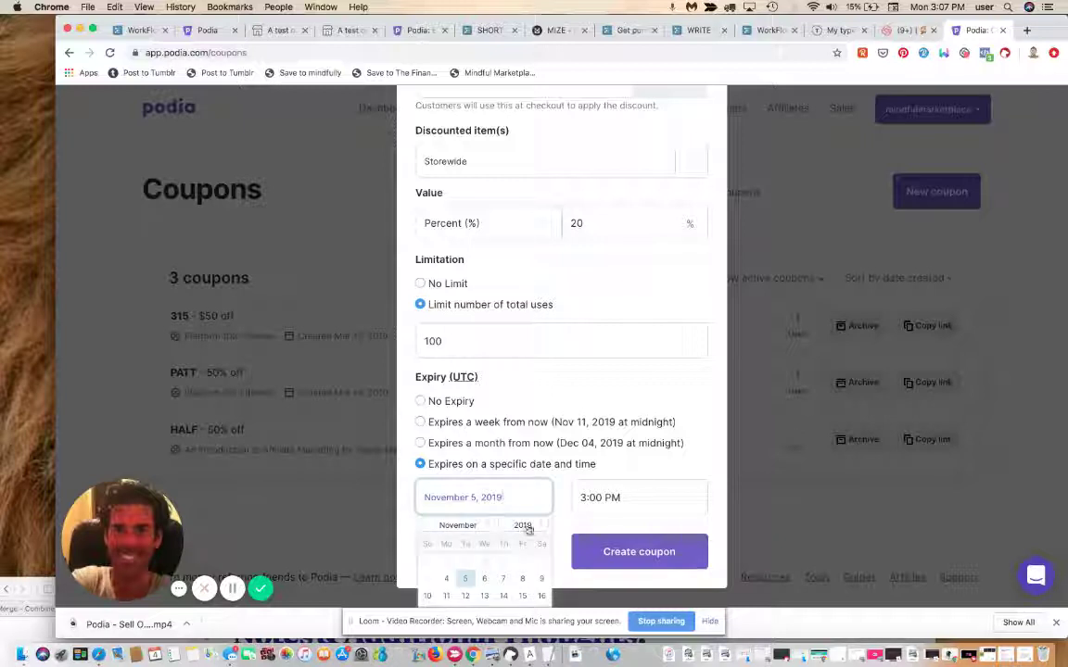
{"action": "scroll", "coordinate": [489, 526], "scroll_direction": "down", "scroll_amount": 1}
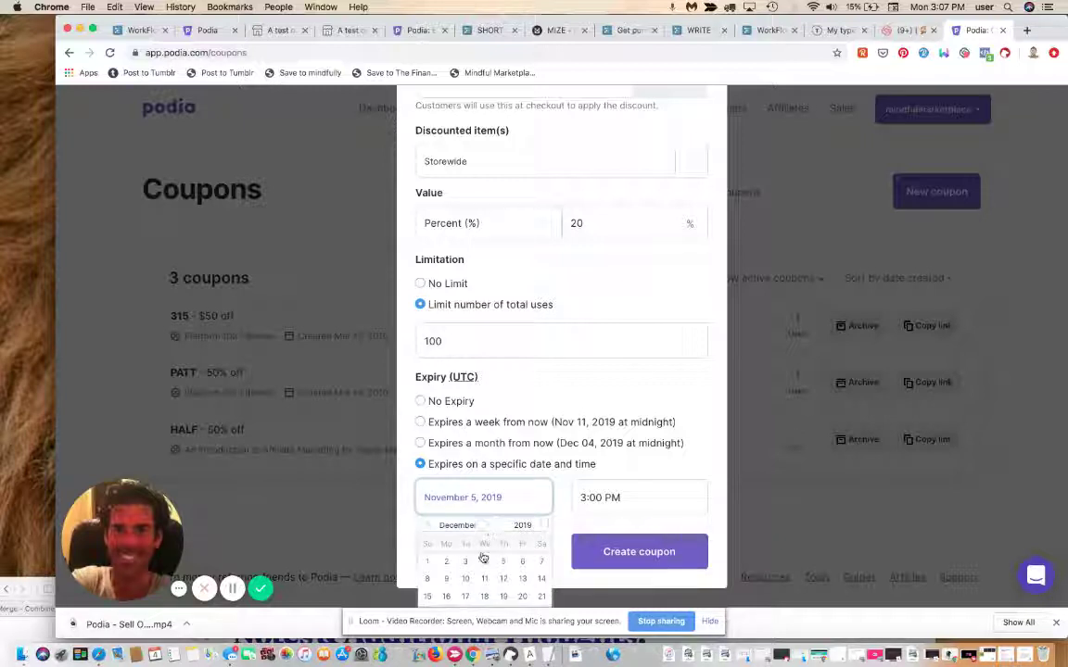
{"action": "left_click", "coordinate": [483, 562]}
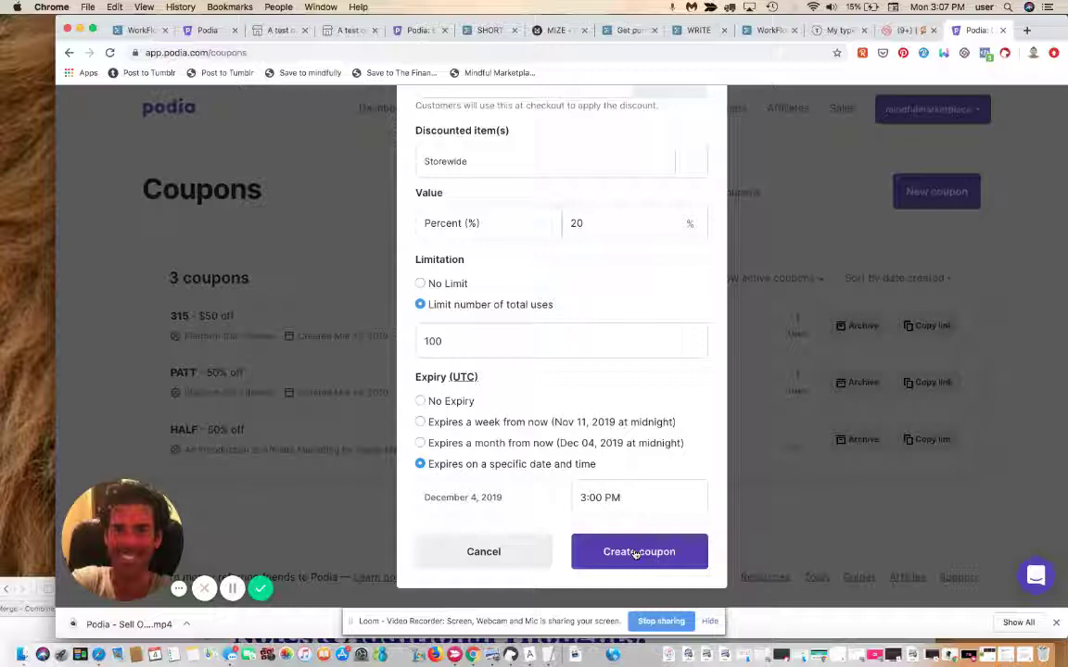
{"action": "left_click", "coordinate": [636, 553]}
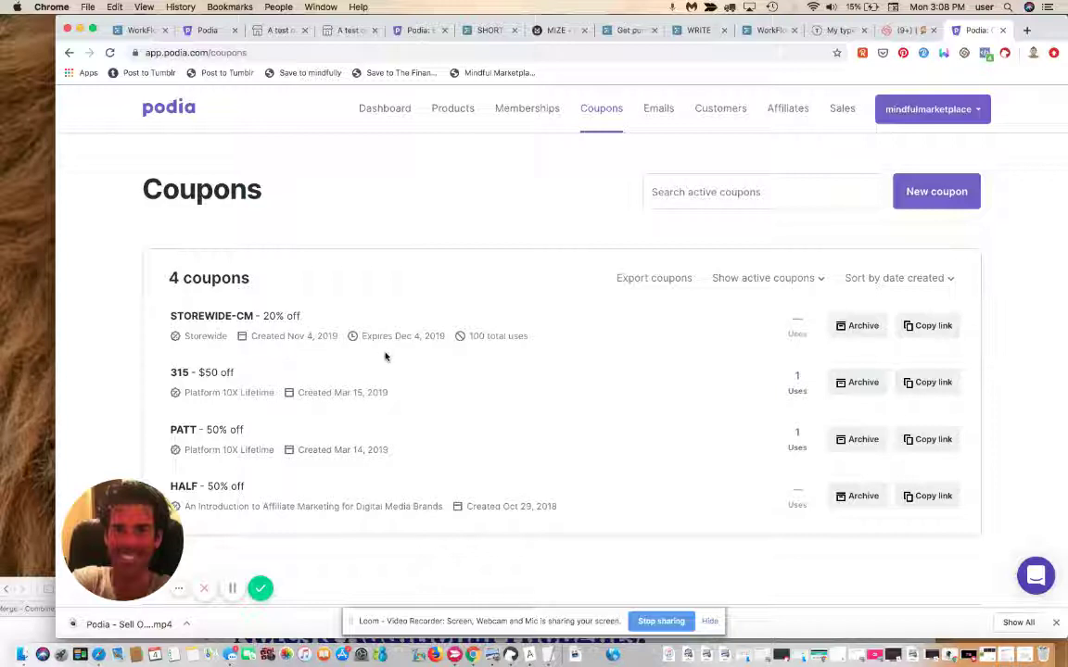
- Copy the STOREWIDE-CM coupon's link and open it in the current browser tab
{"action": "left_click", "coordinate": [932, 328]}
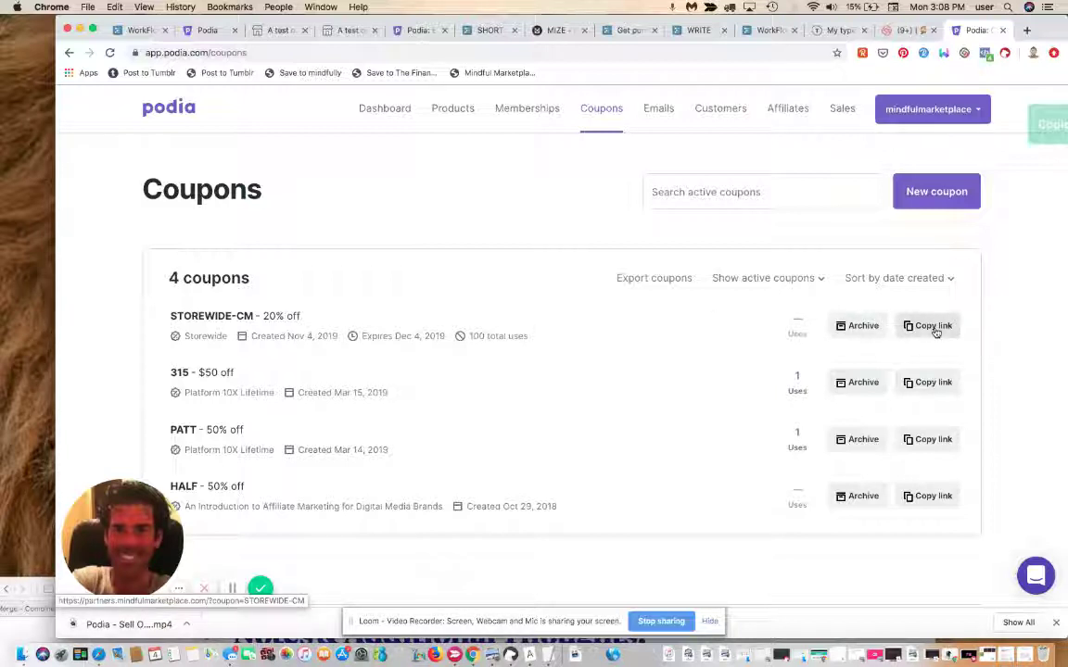
{"action": "left_click", "coordinate": [595, 51]}
{"action": "key", "text": "super+v"}
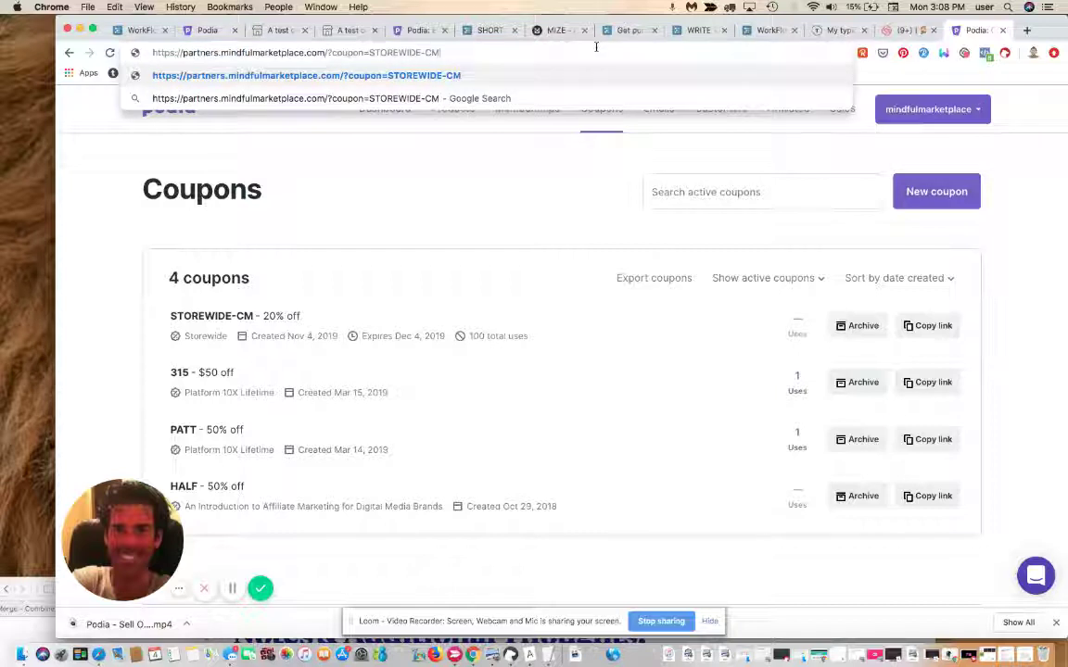
{"action": "key", "text": "Return"}
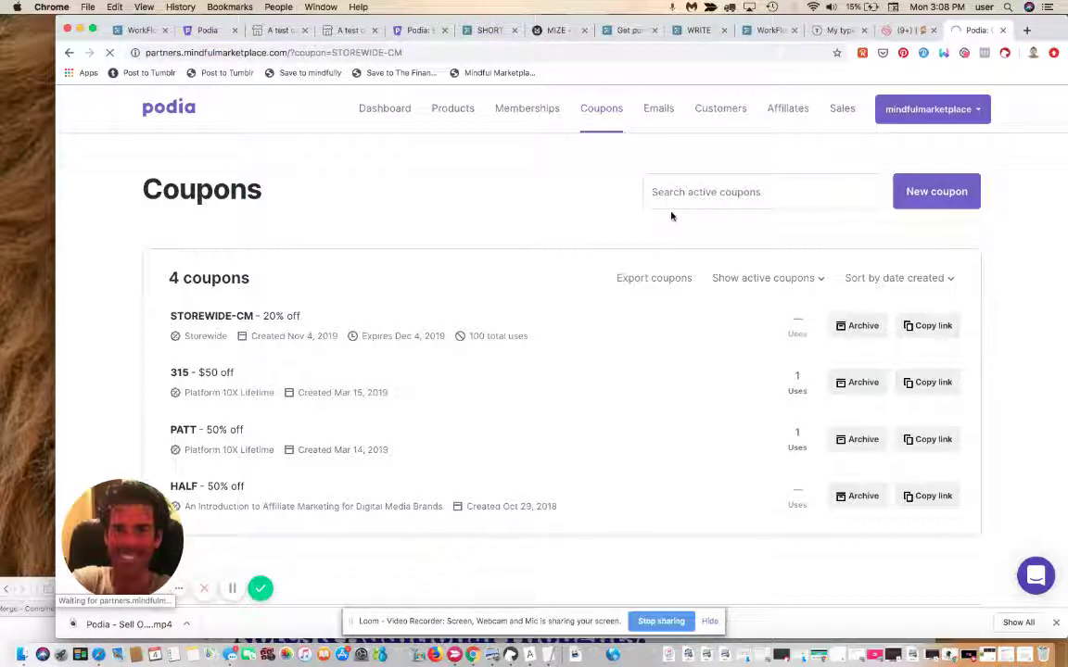